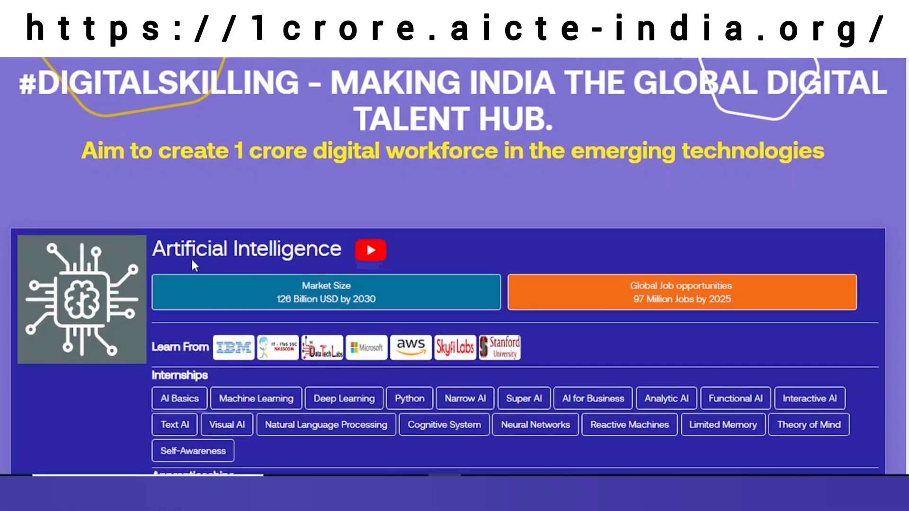
Scroll through the portal's course areas and back up to the Artificial Intelligence section
scroll(193, 263, down, 8)
scroll(212, 265, down, 9)
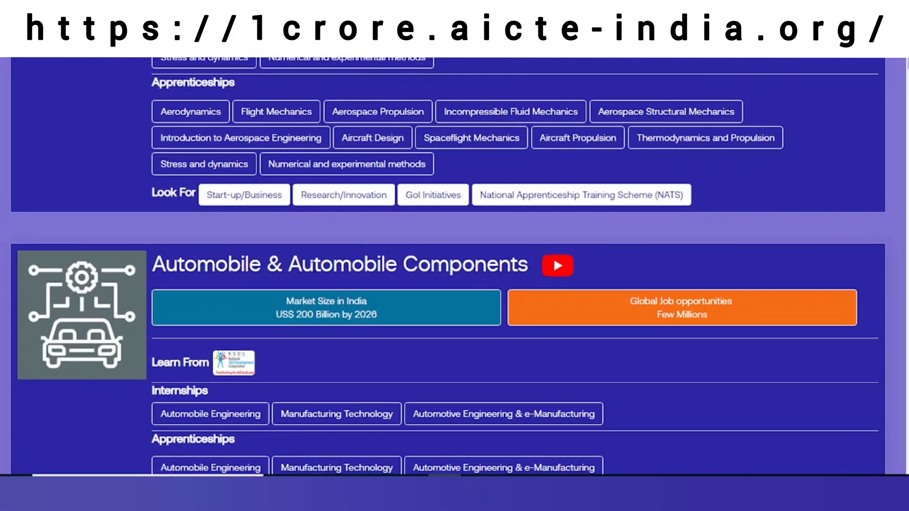
scroll(384, 261, up, 16)
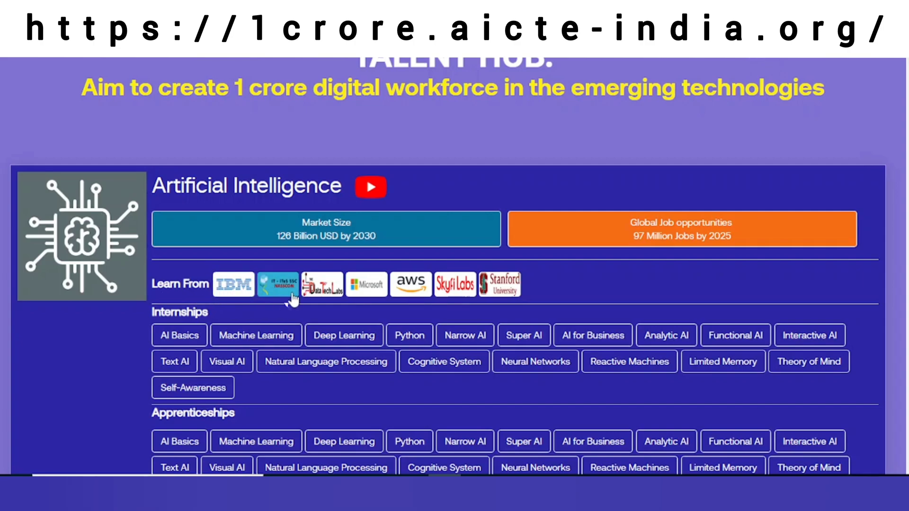
Choose AWS as the Artificial Intelligence learning provider
click(409, 294)
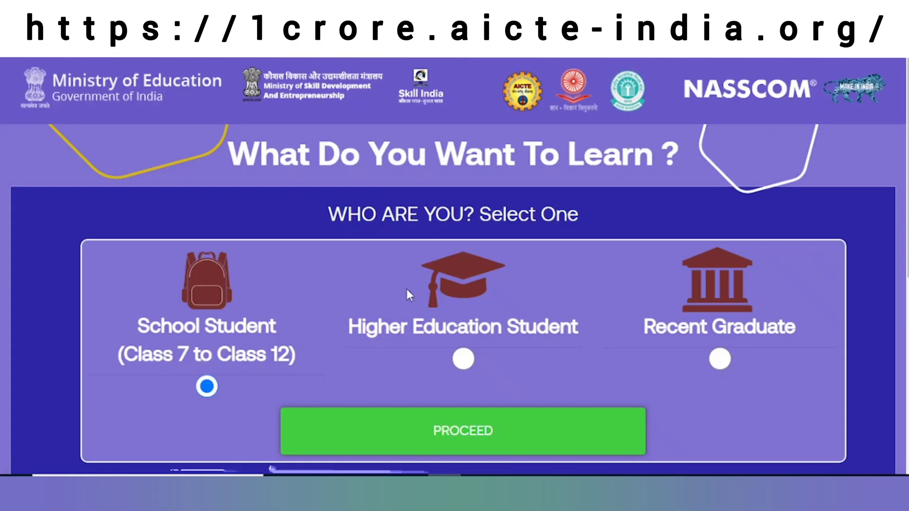
scroll(374, 289, down, 2)
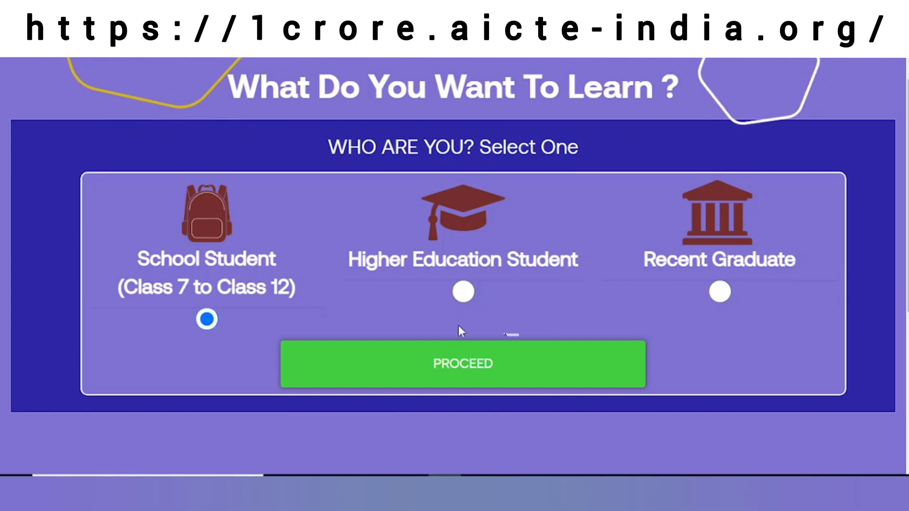
Proceed as a school student and pick course Machine Learning Services on AWS at Basic level
click(438, 365)
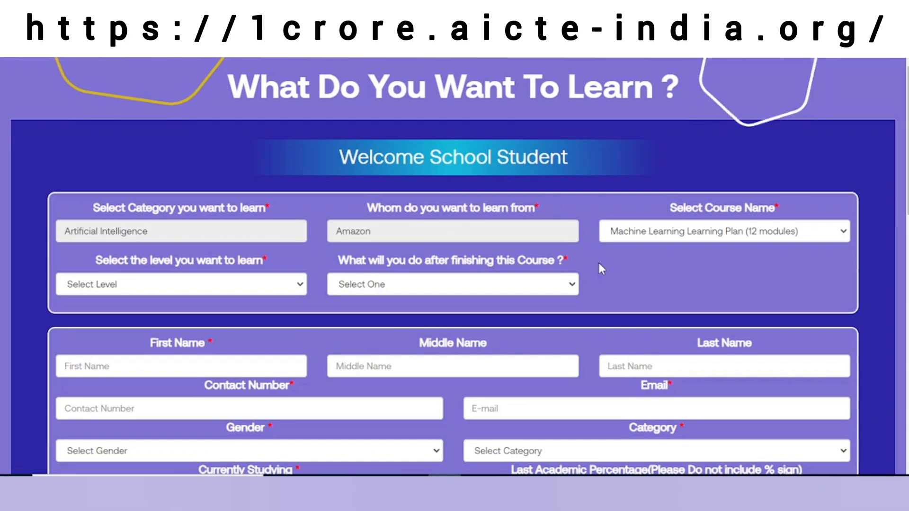
click(710, 238)
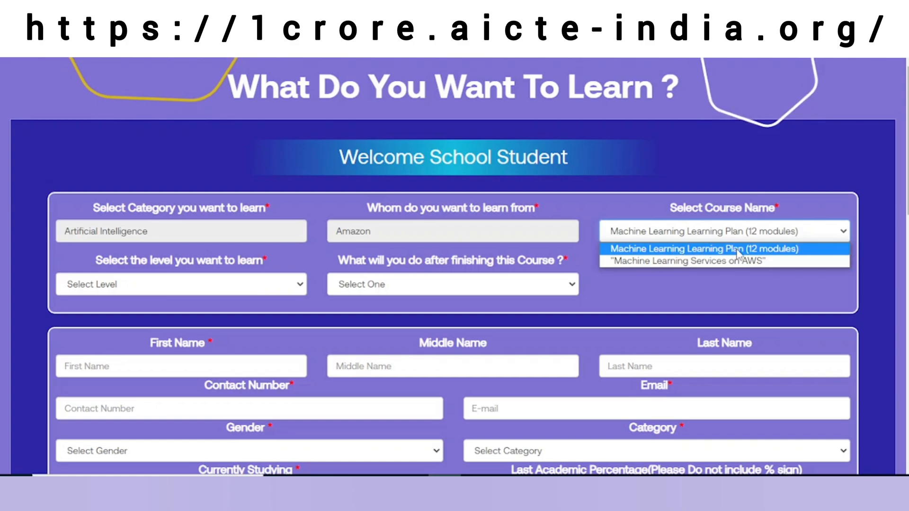
click(700, 265)
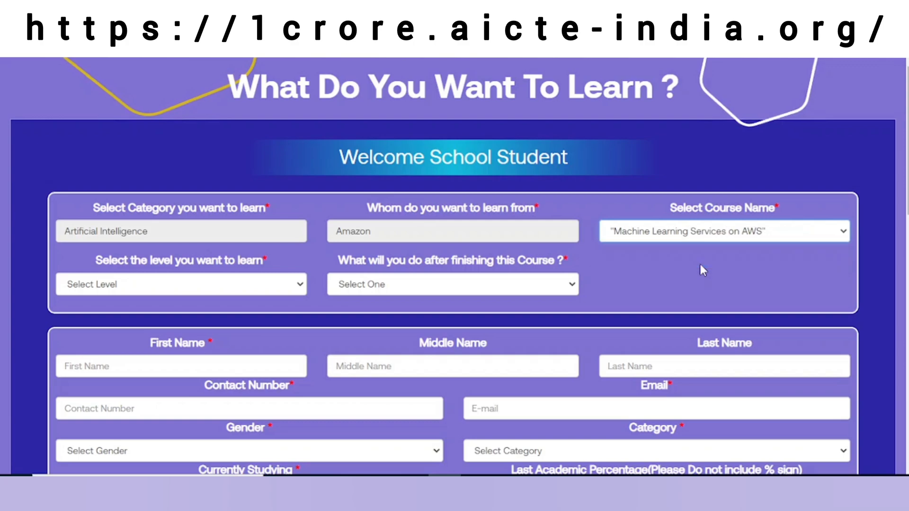
click(229, 292)
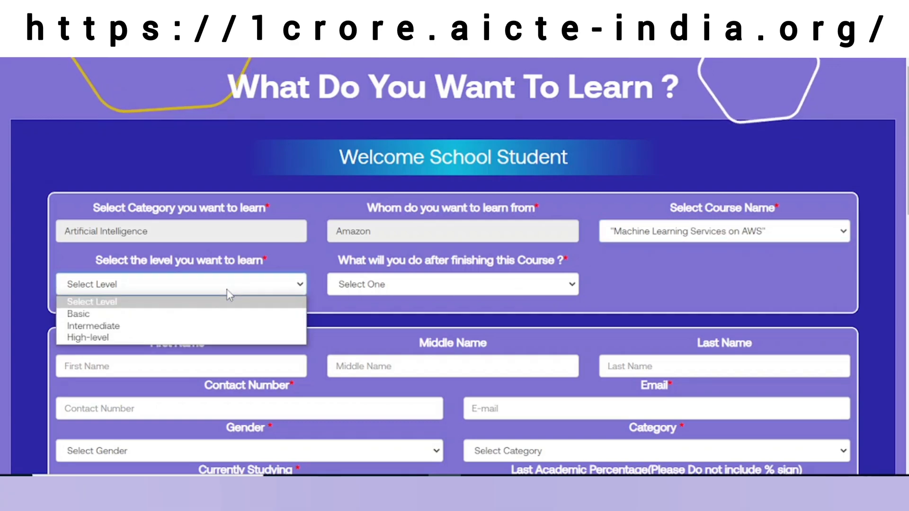
click(229, 317)
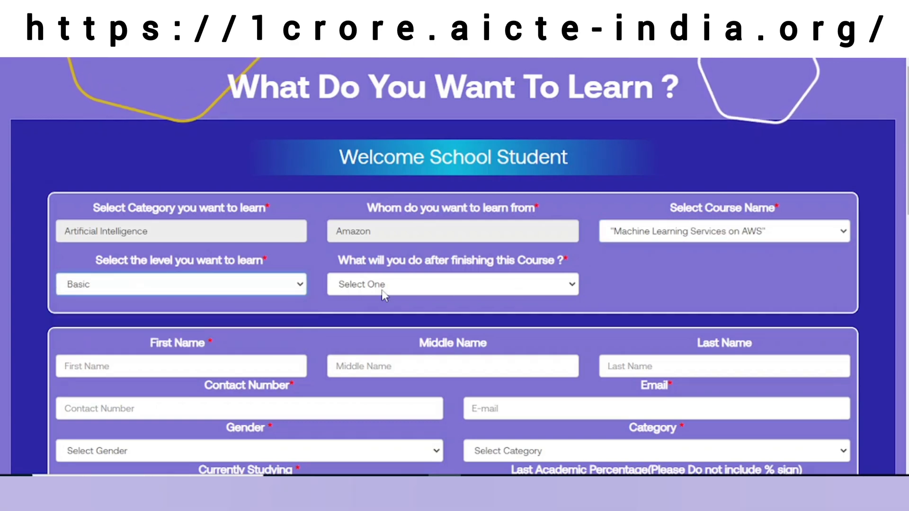
click(441, 288)
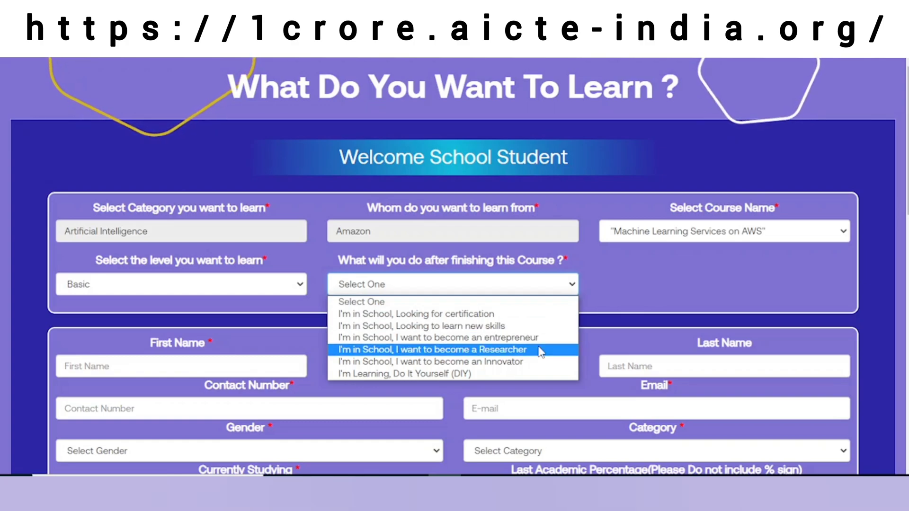
Choose the Do It Yourself (DIY) plan and enter the student's first, middle and last name
click(514, 373)
scroll(290, 313, down, 4)
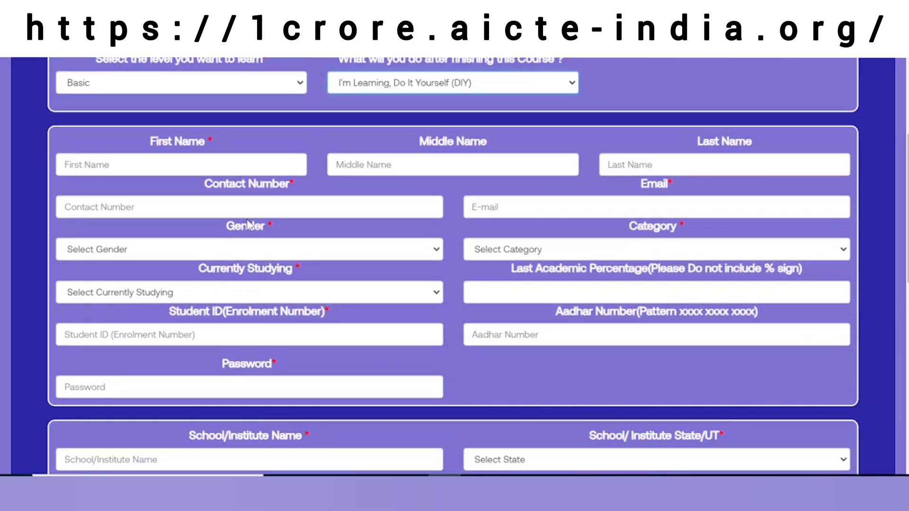
click(215, 162)
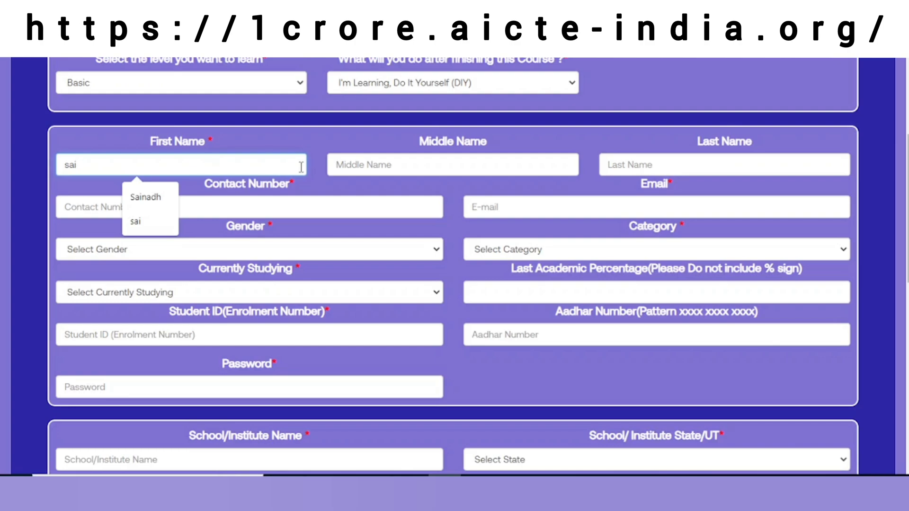
click(350, 163)
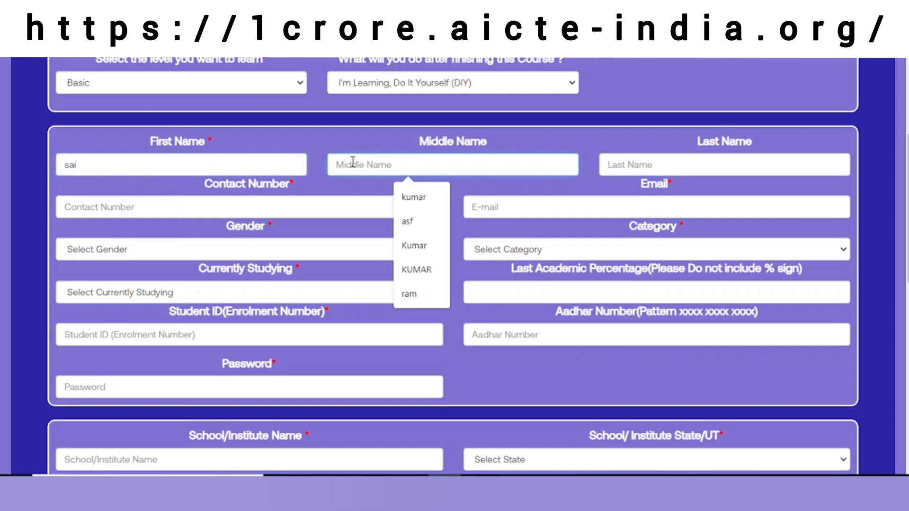
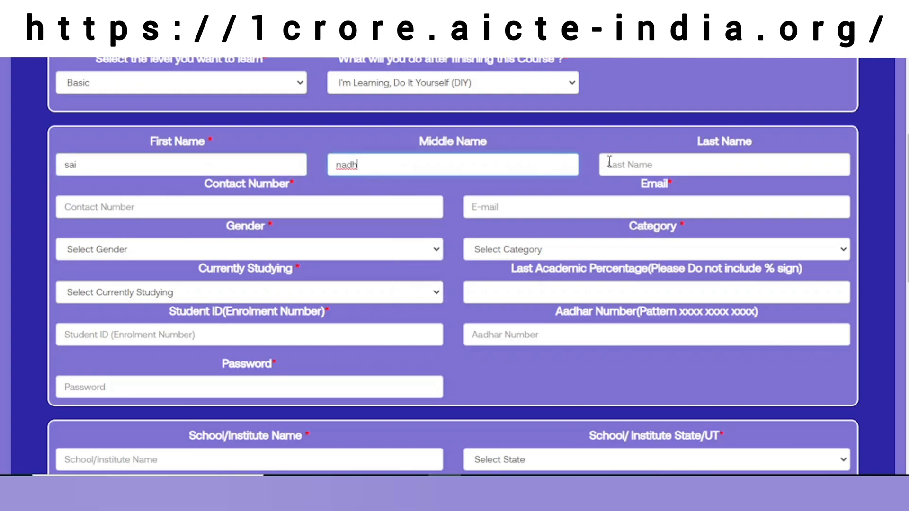
click(610, 162)
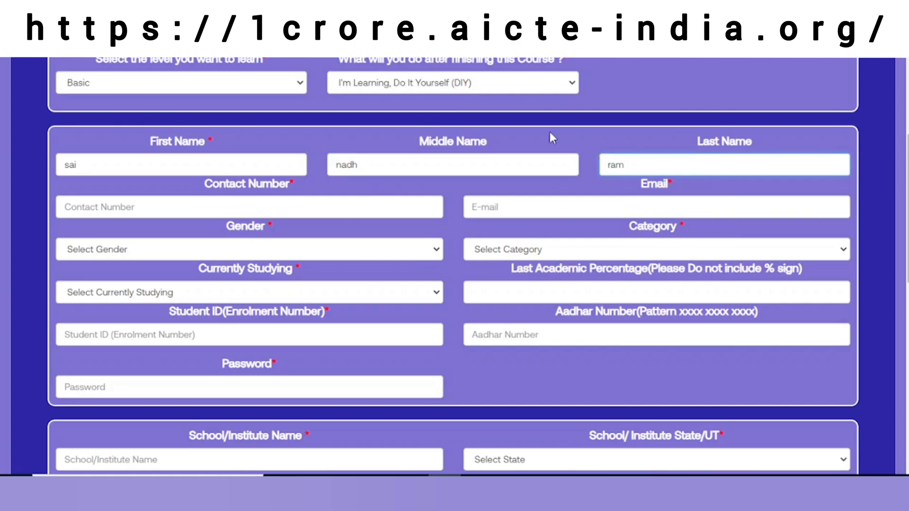
Enter the contact number and e-mail address, and set gender Male and category General
click(353, 212)
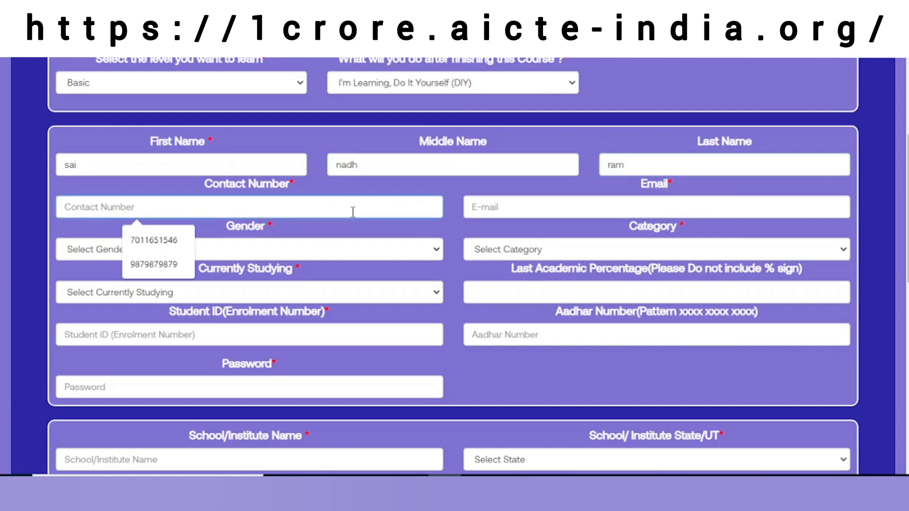
click(486, 208)
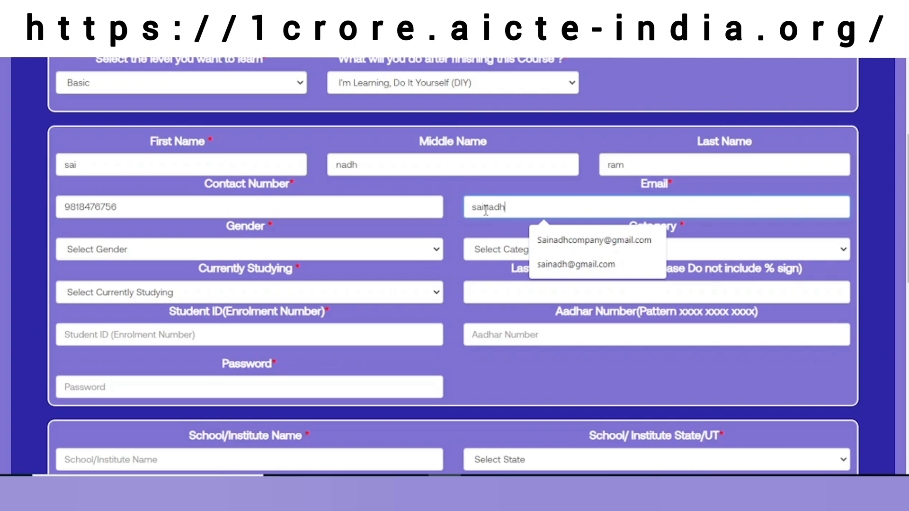
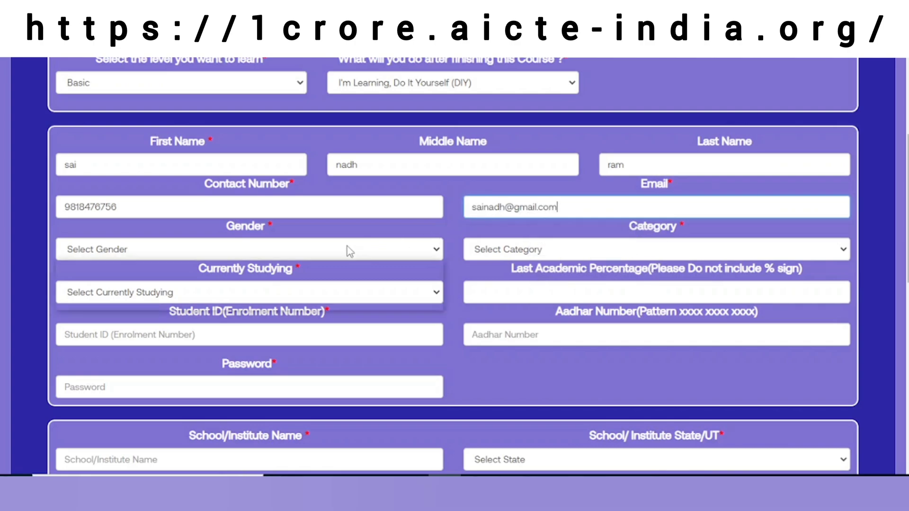
click(345, 250)
click(327, 280)
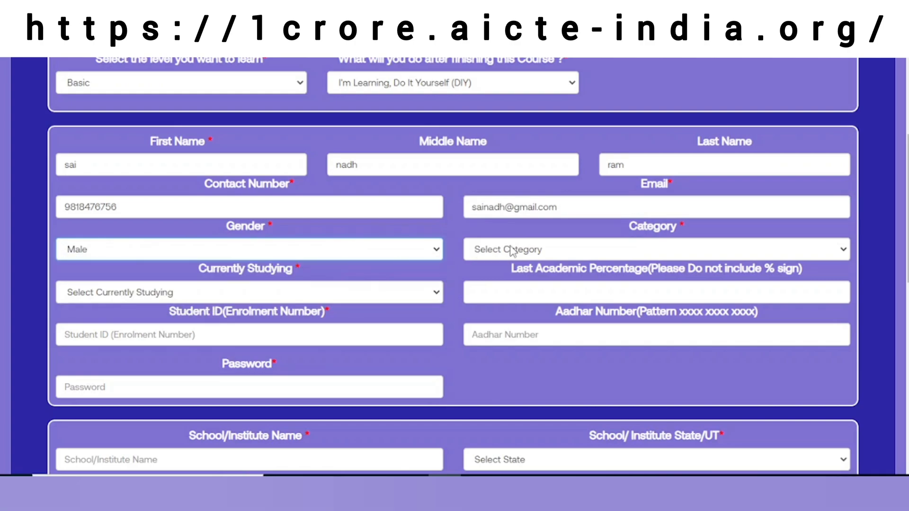
click(505, 247)
click(514, 278)
Set Currently Studying to Class 11 and Last Academic Percentage to 76
scroll(389, 224, down, 2)
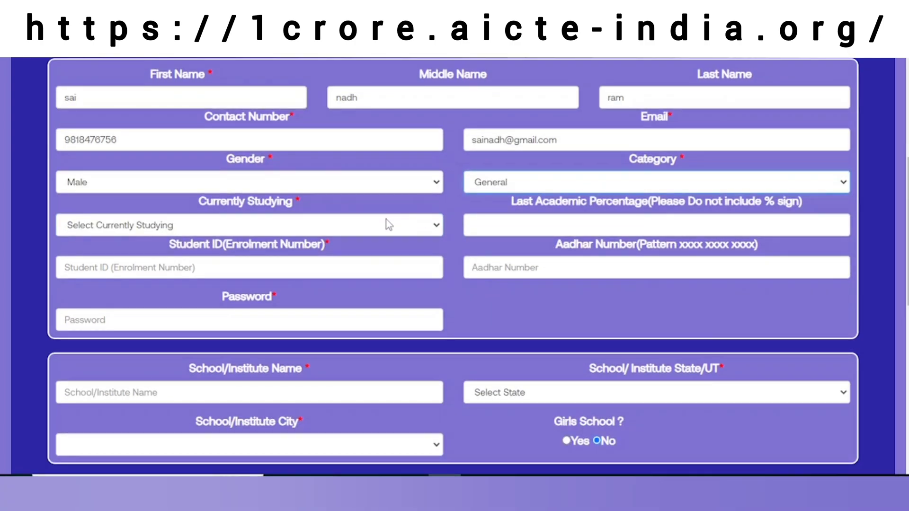
click(329, 232)
click(239, 304)
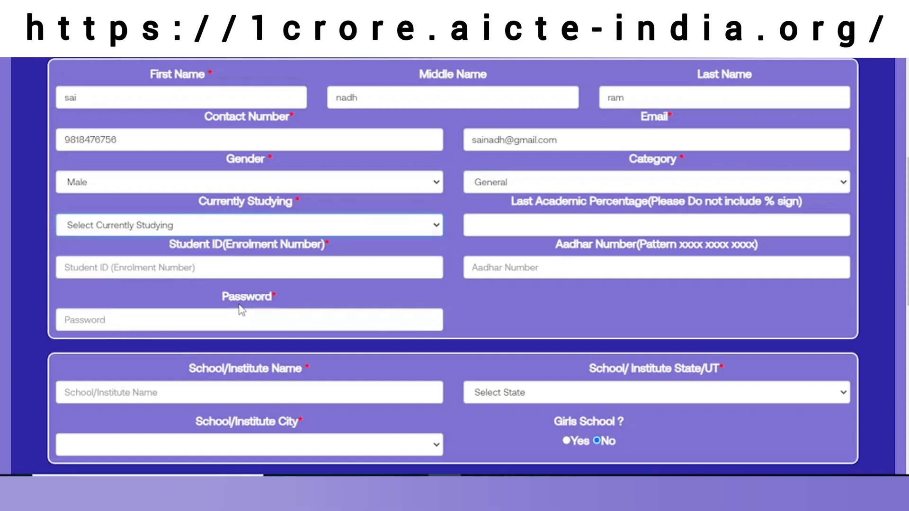
click(490, 224)
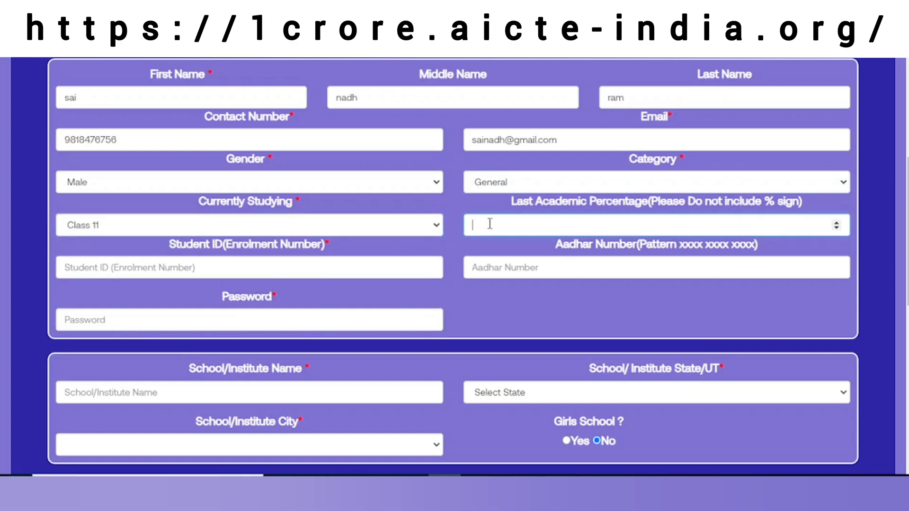
text(76)
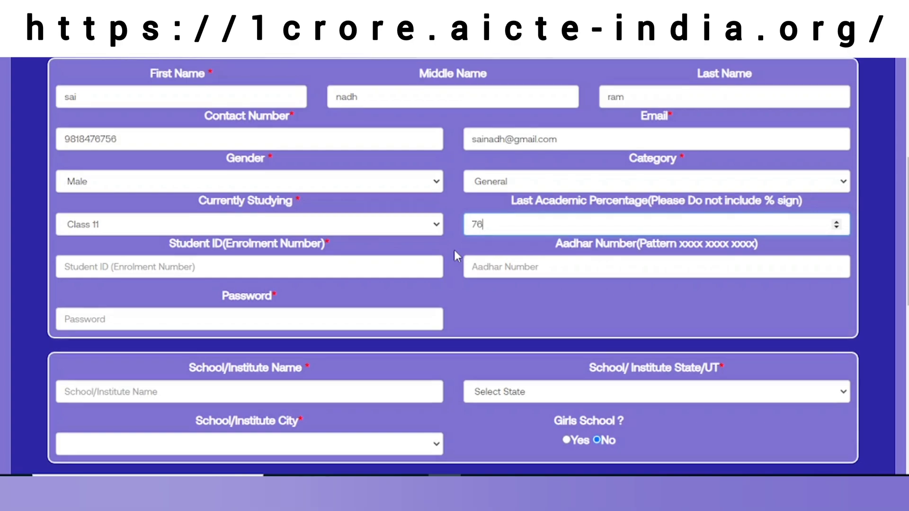
Enter the student's enrolment number, Aadhar number and an account password
scroll(453, 256, down, 2)
click(374, 196)
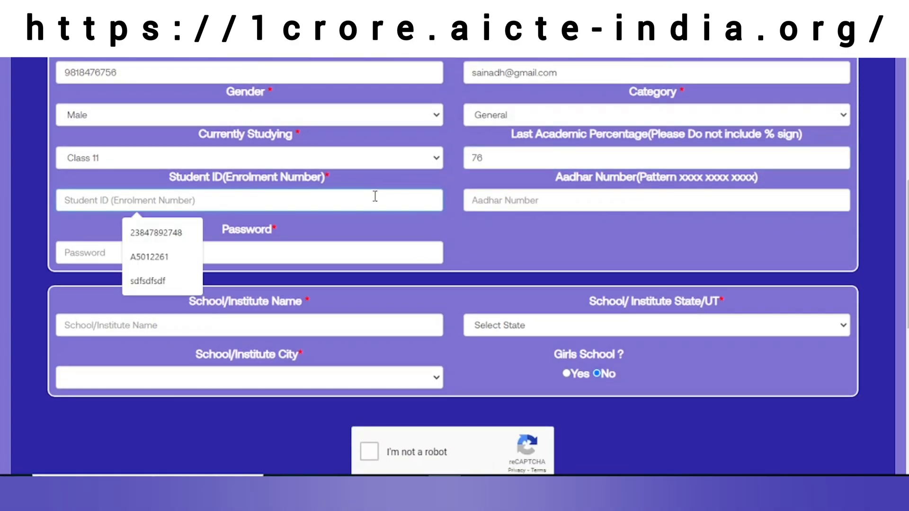
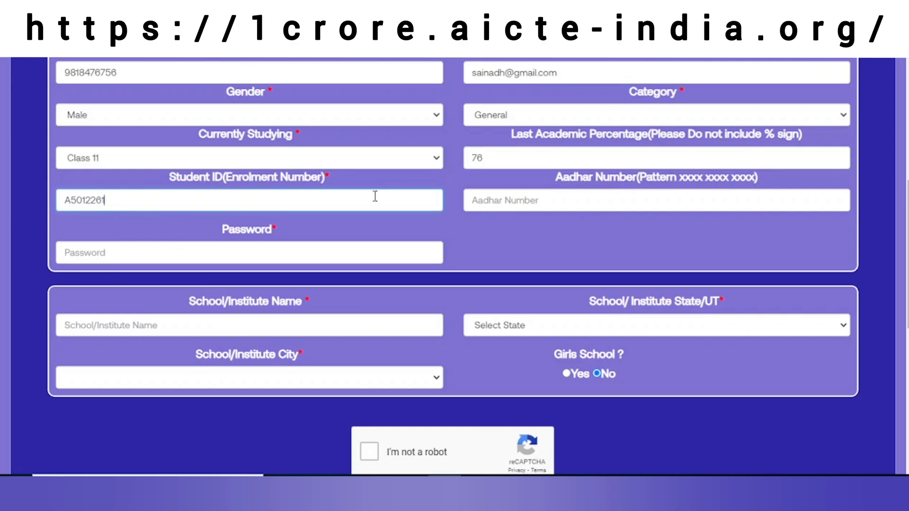
click(489, 200)
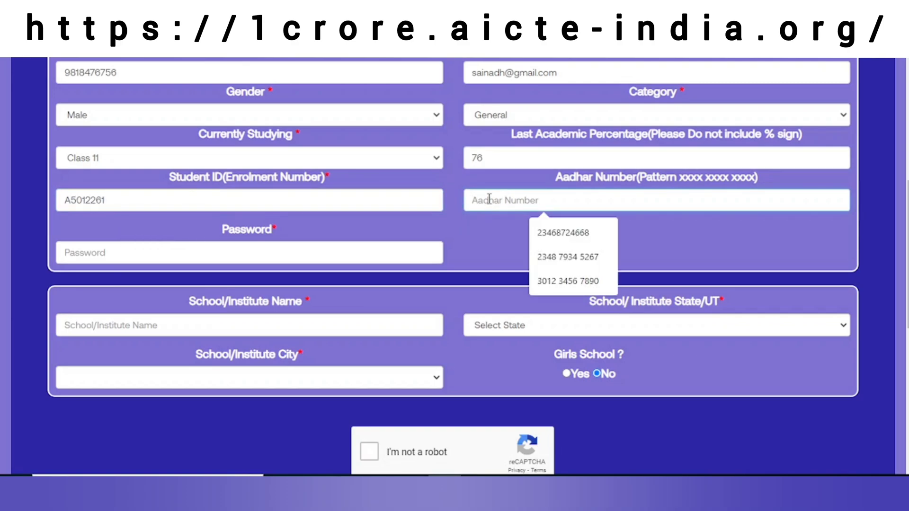
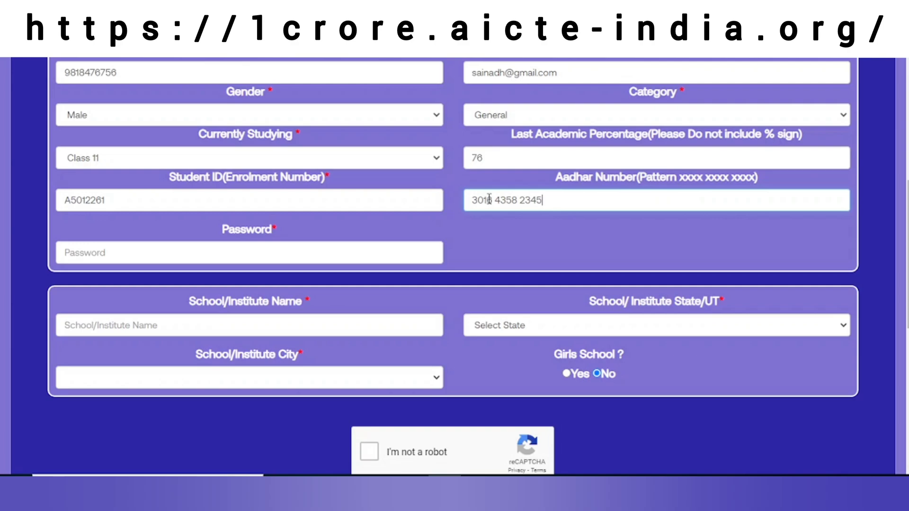
click(311, 252)
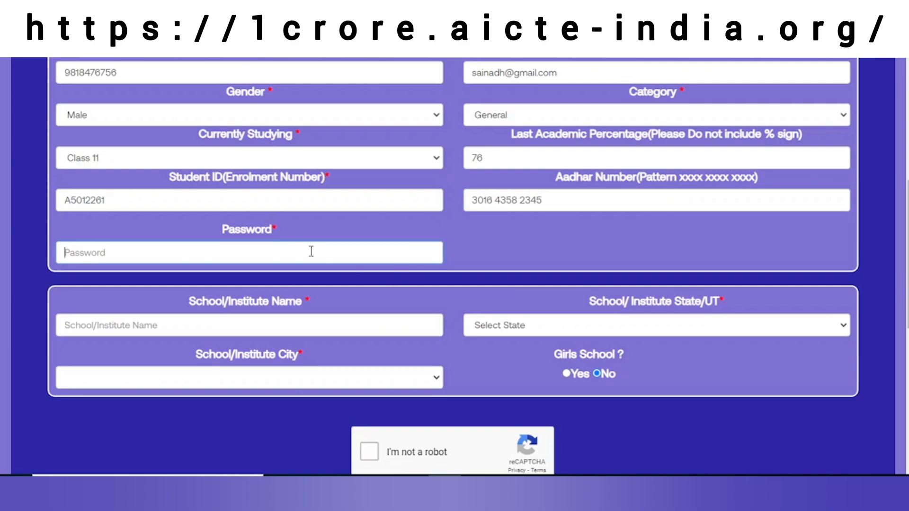
text(•)
scroll(450, 243, down, 1)
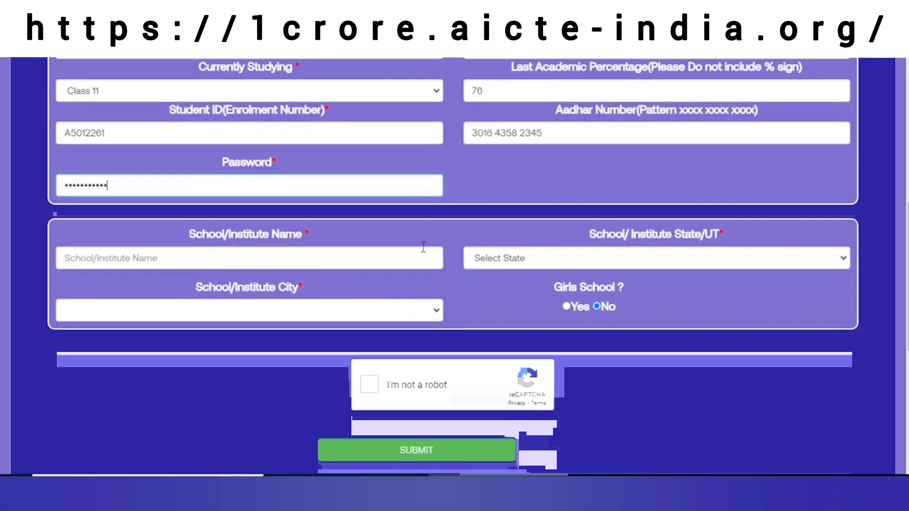
Enter school Zion School with state Delhi and city New Delhi
click(305, 266)
text(Zion School)
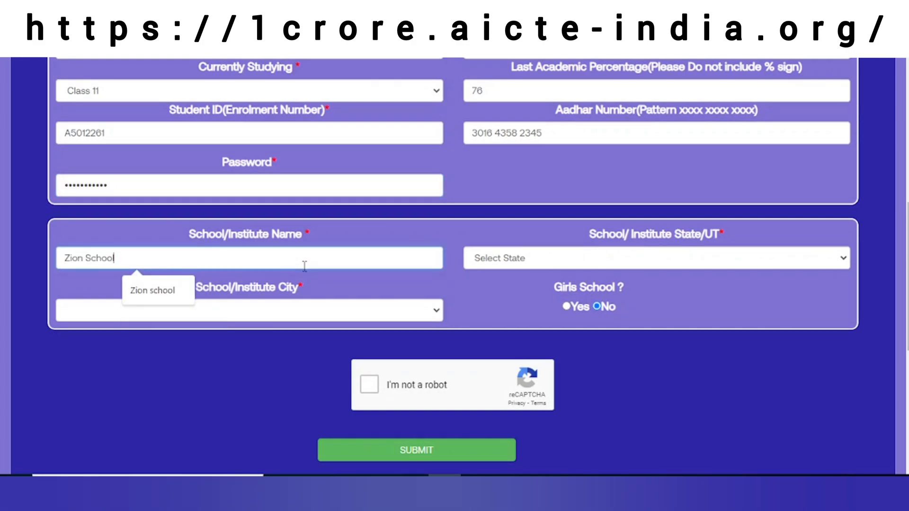
click(490, 263)
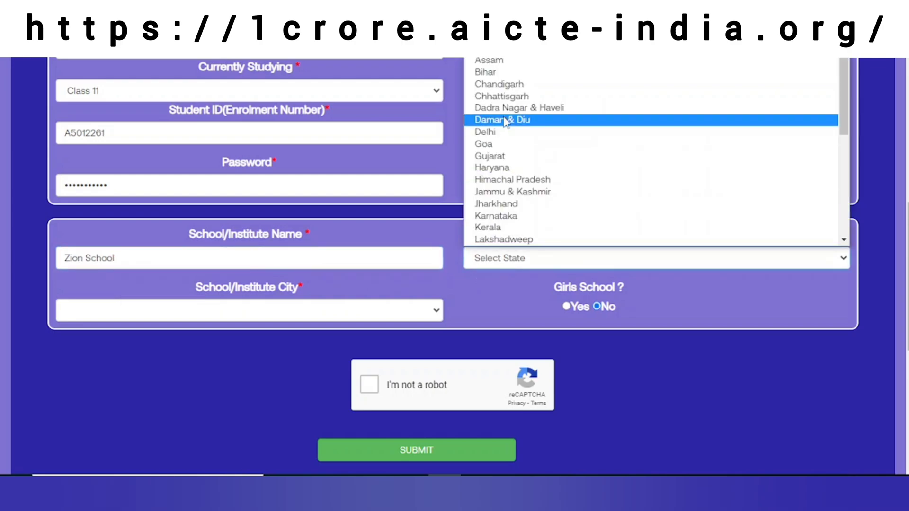
click(521, 132)
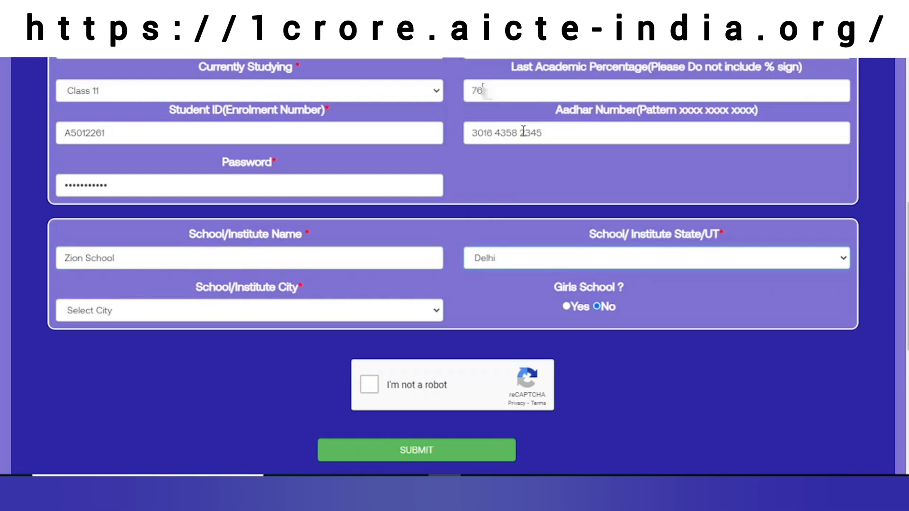
click(294, 308)
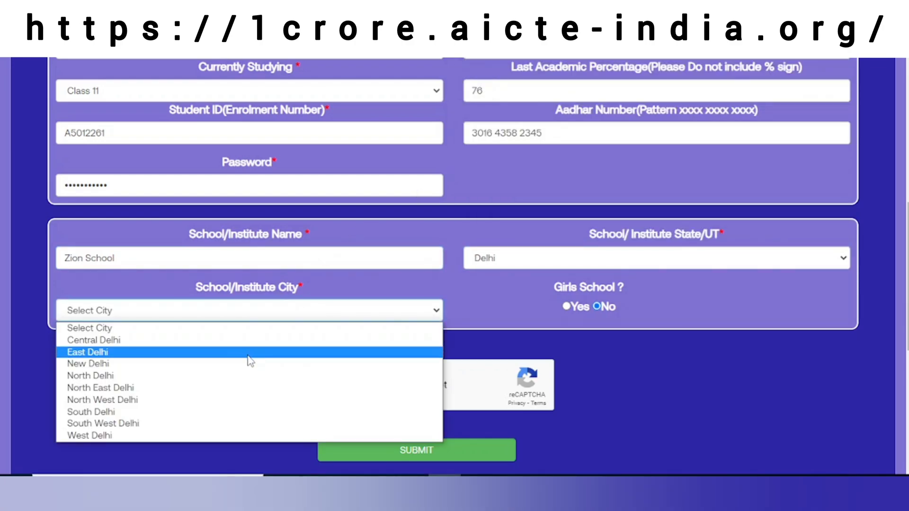
click(253, 365)
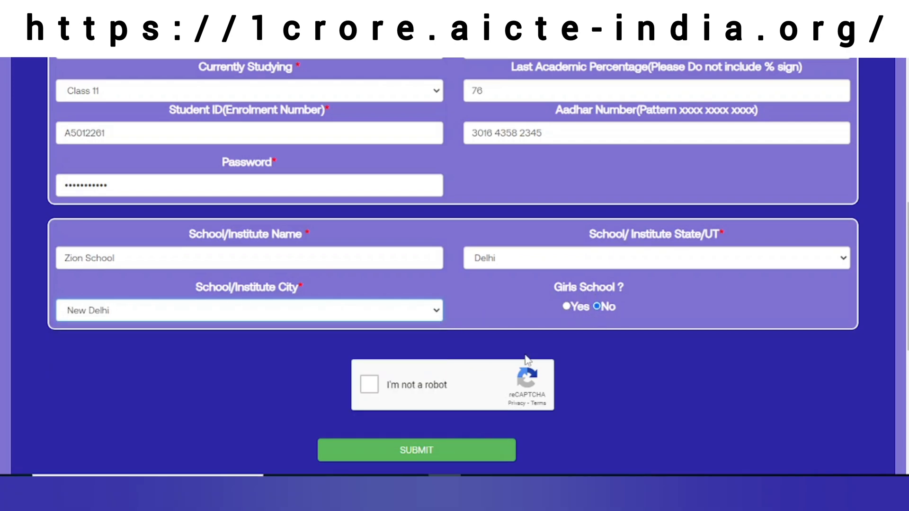
Pass the I'm not a robot check by selecting the four traffic-light tiles and verifying
click(370, 385)
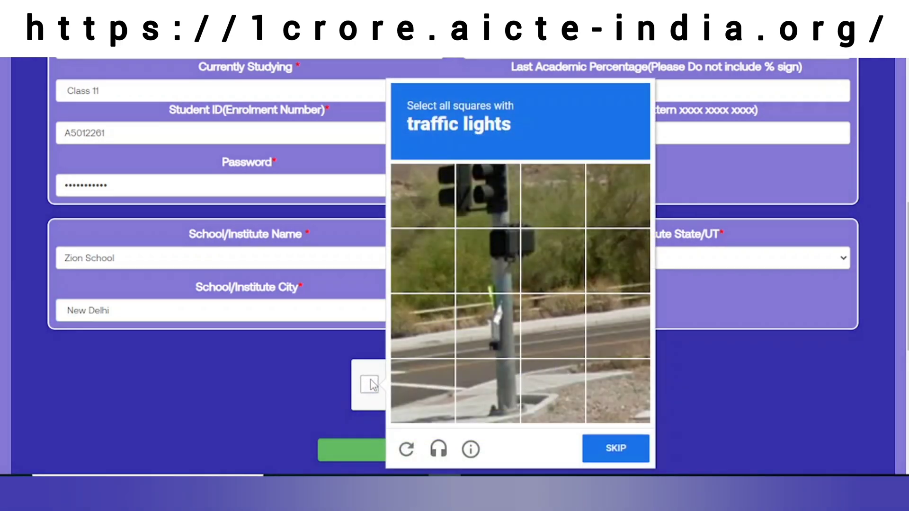
click(496, 194)
click(445, 203)
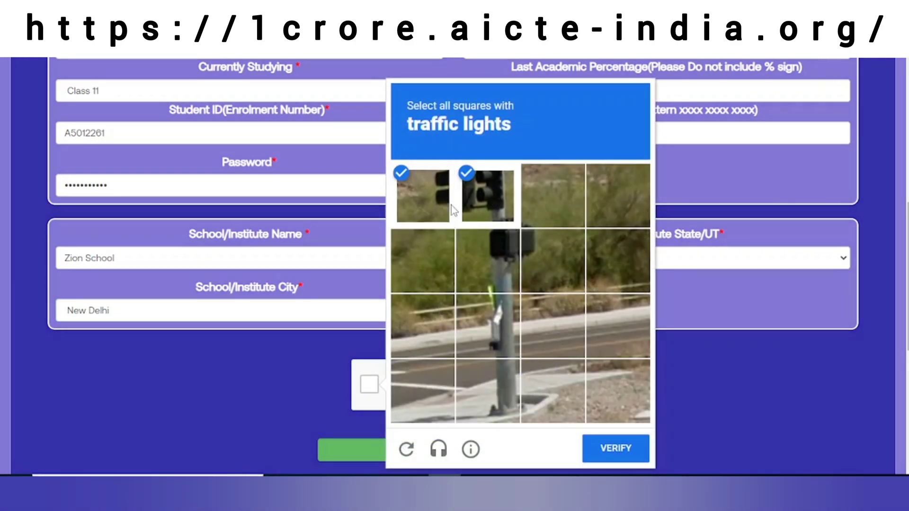
click(509, 258)
click(552, 266)
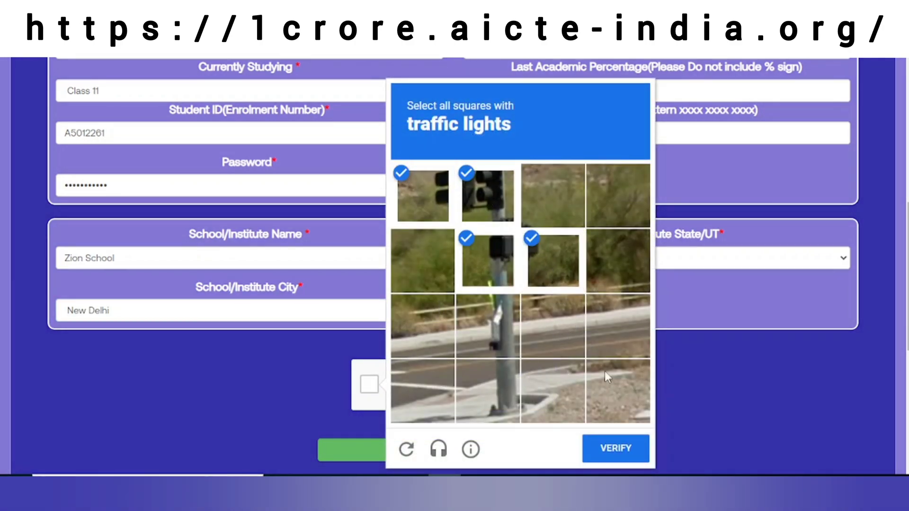
click(614, 449)
scroll(616, 369, down, 3)
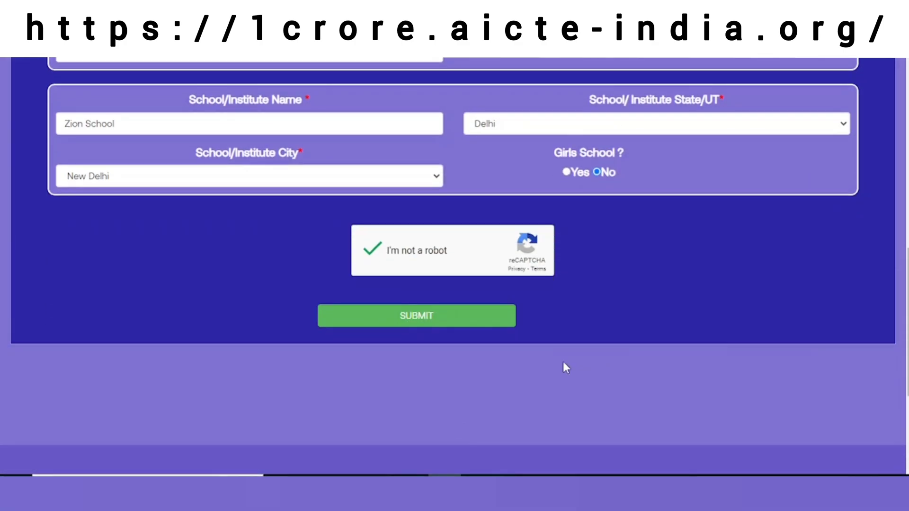
Submit the completed form and scroll through the Thank You for Registering confirmation
click(452, 315)
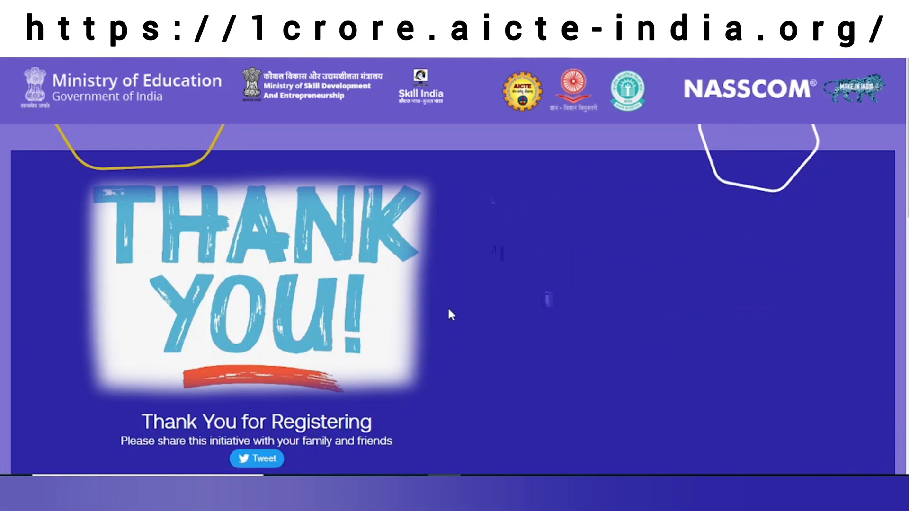
scroll(449, 309, down, 2)
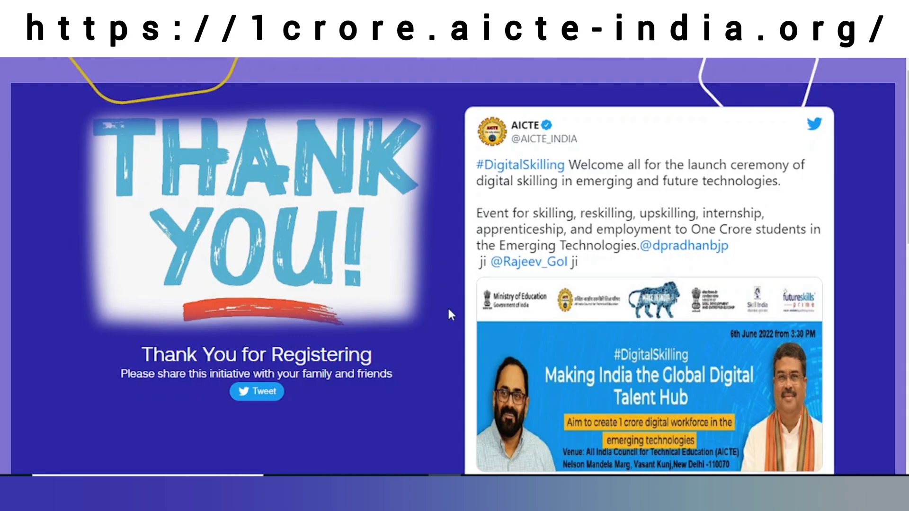
scroll(448, 309, down, 4)
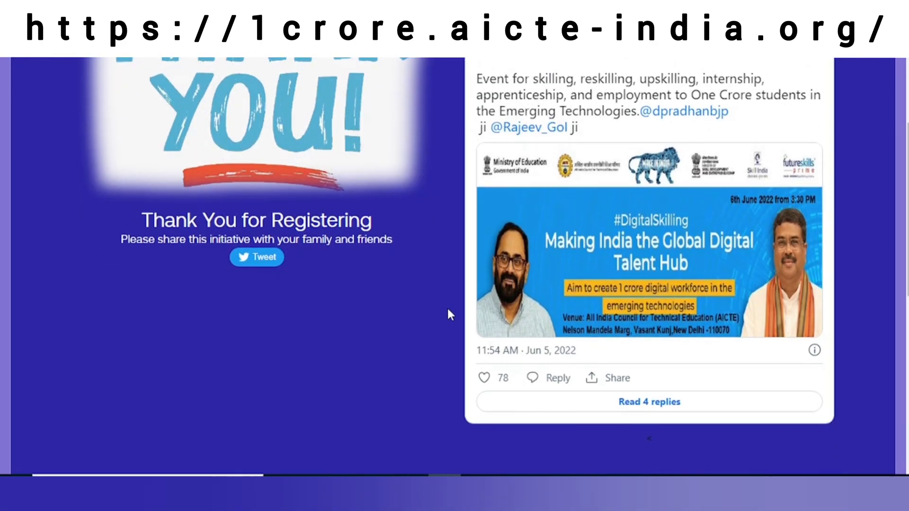
scroll(448, 313, up, 2)
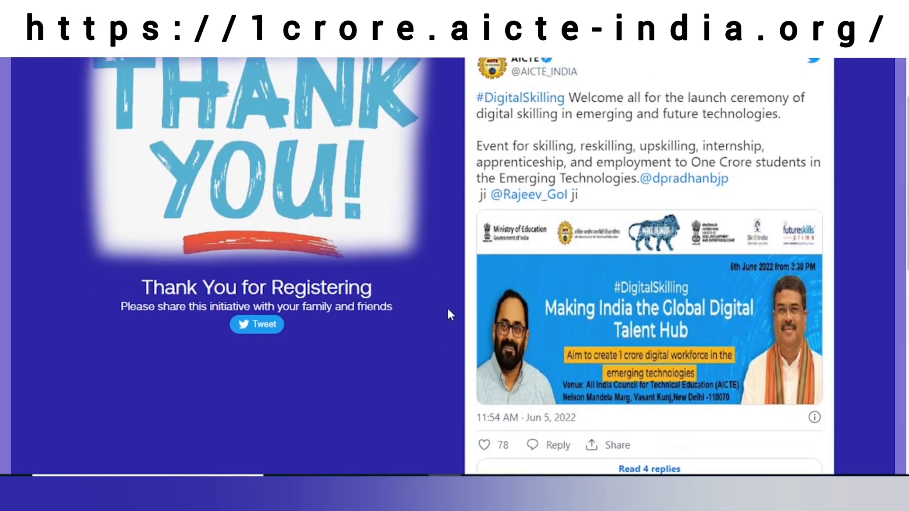